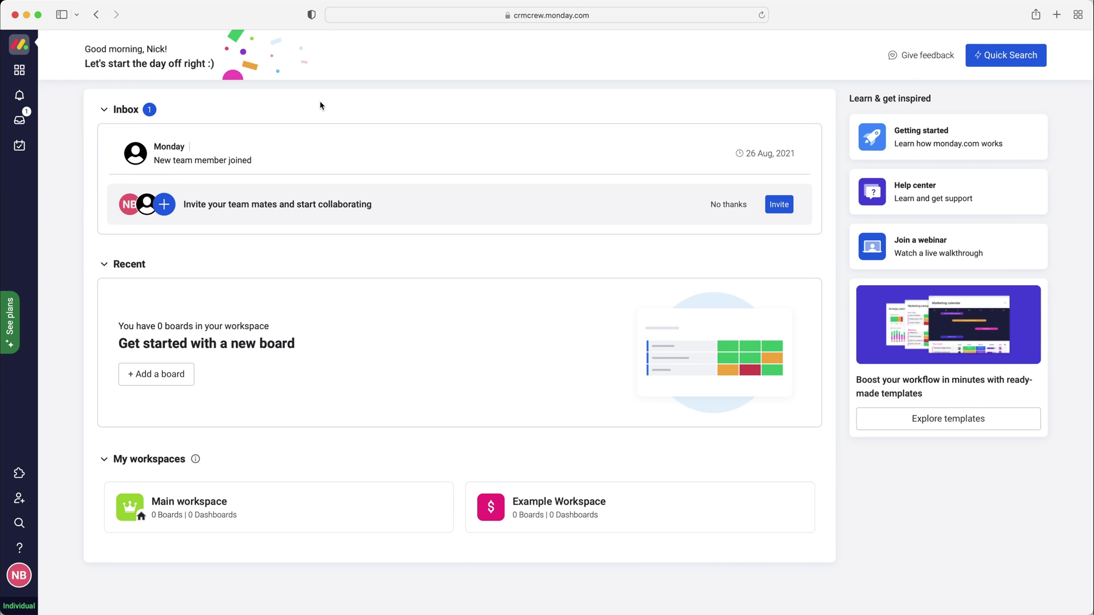
- Add the Recruitment and onboarding template to Example Workspace by searching templates for 'recruit'
left_click(19, 70)
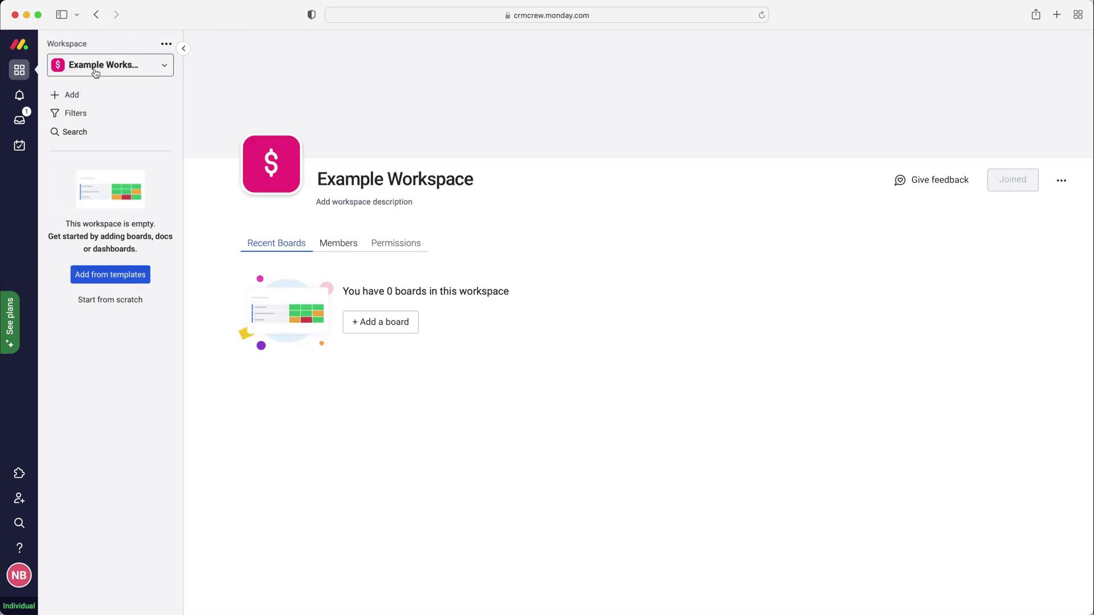
left_click(84, 101)
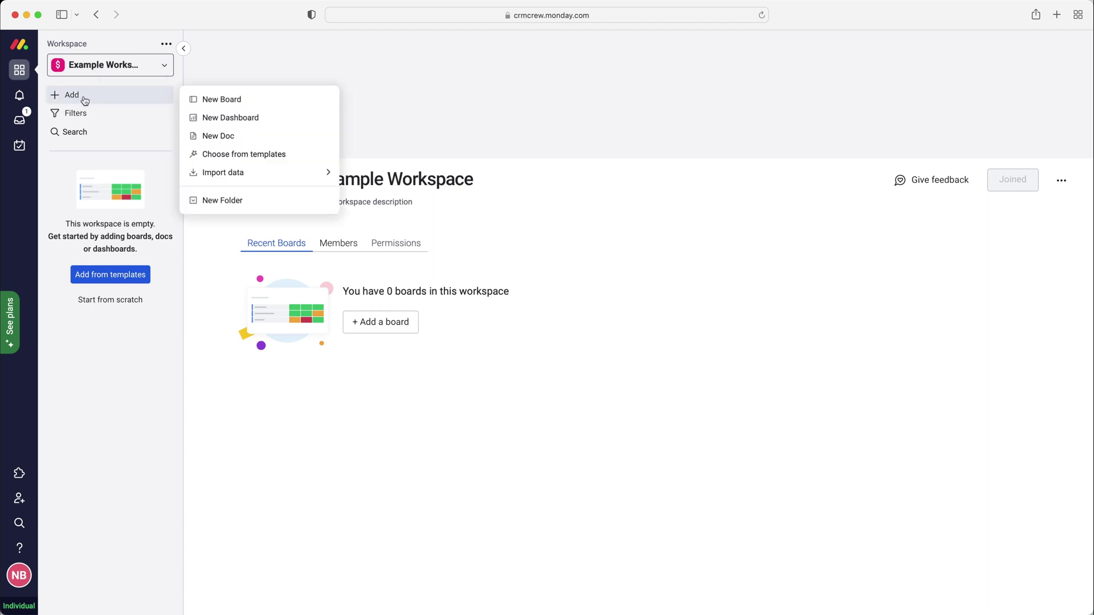
left_click(234, 155)
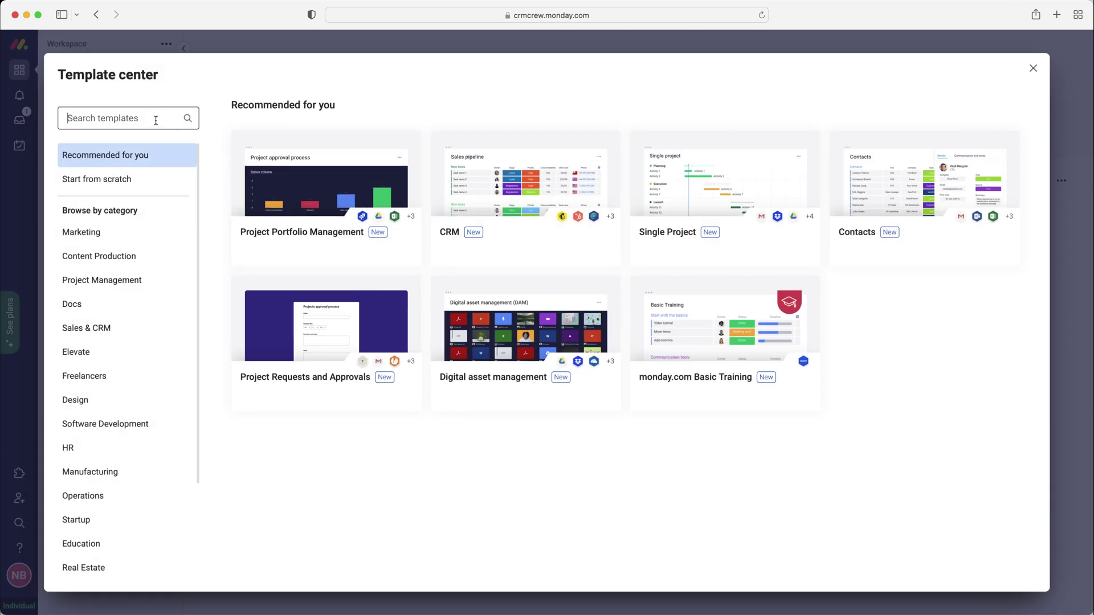
type("recruit")
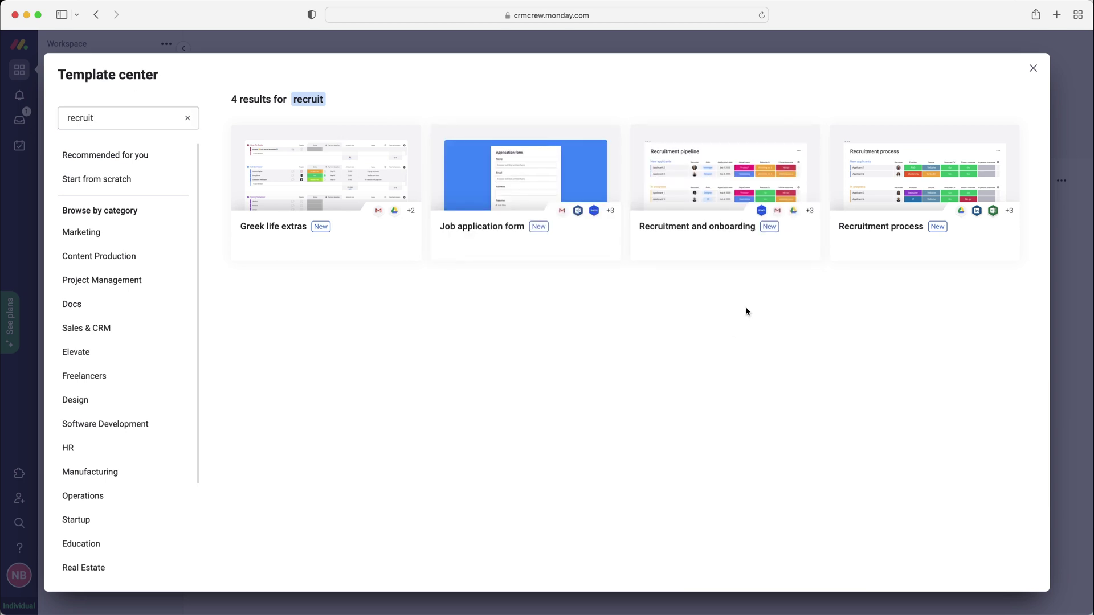
mouse_move(727, 254)
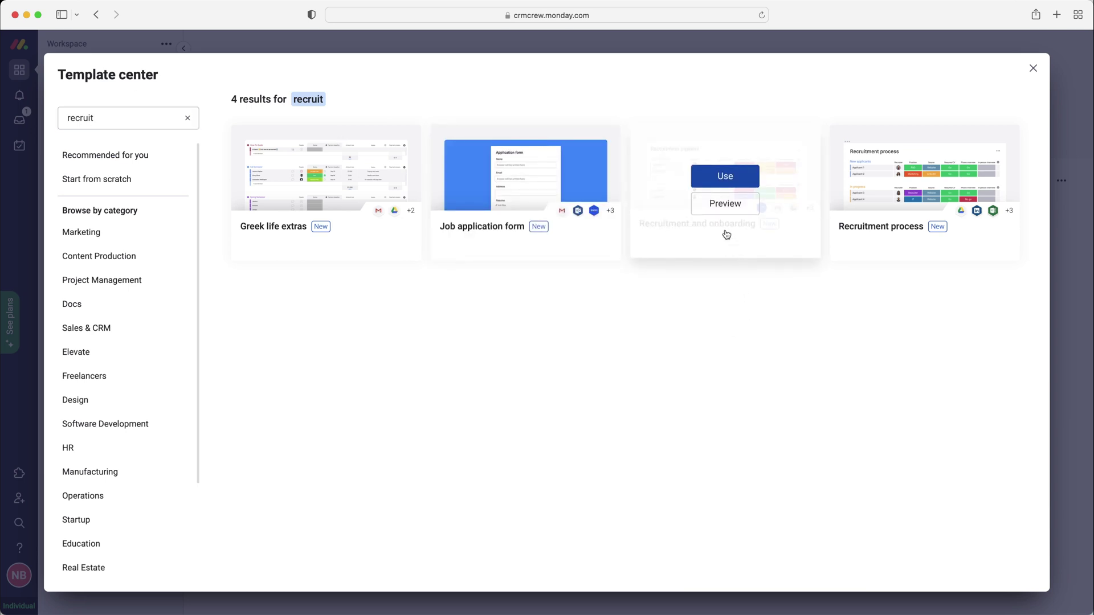
left_click(722, 186)
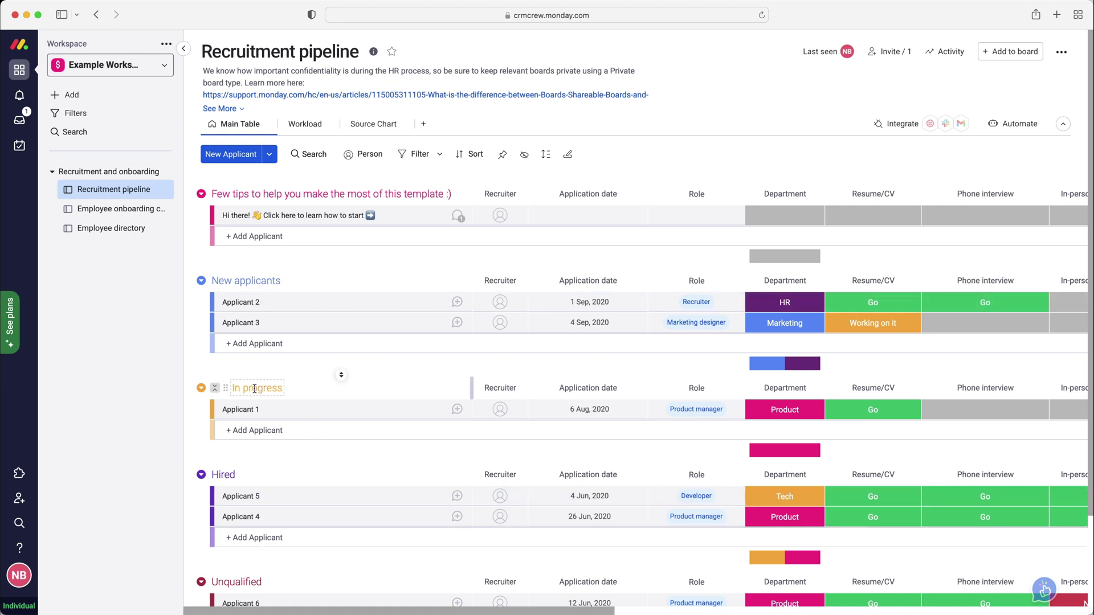
- Scroll the board right and inspect Applicant 2's Resume/CV status options without changing them
scroll(254, 388, "down", 1)
scroll(268, 382, "down", 5)
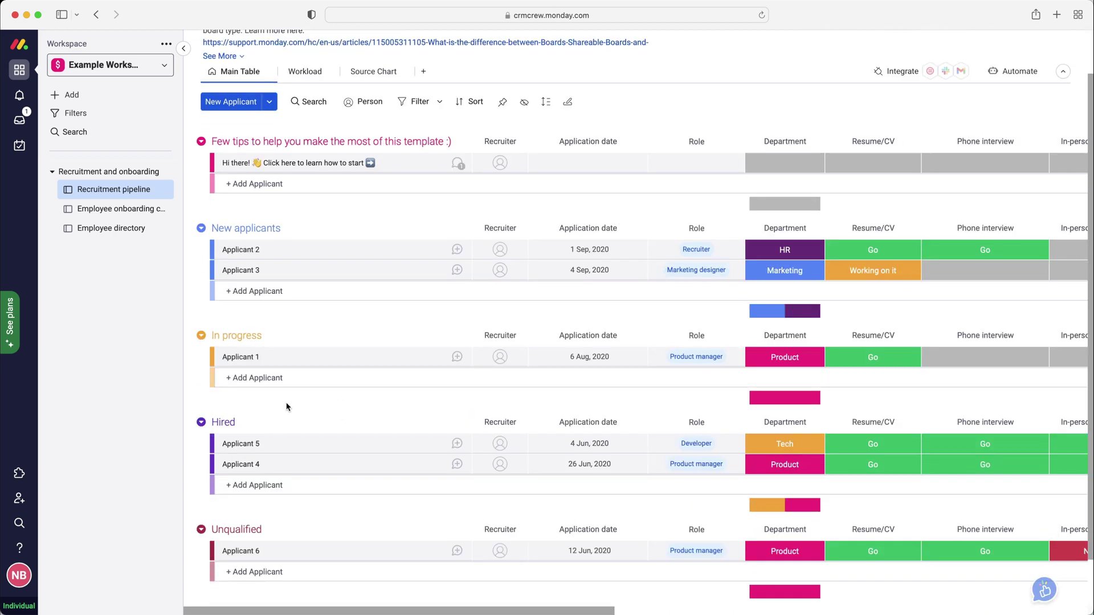
scroll(629, 500, "up", 5)
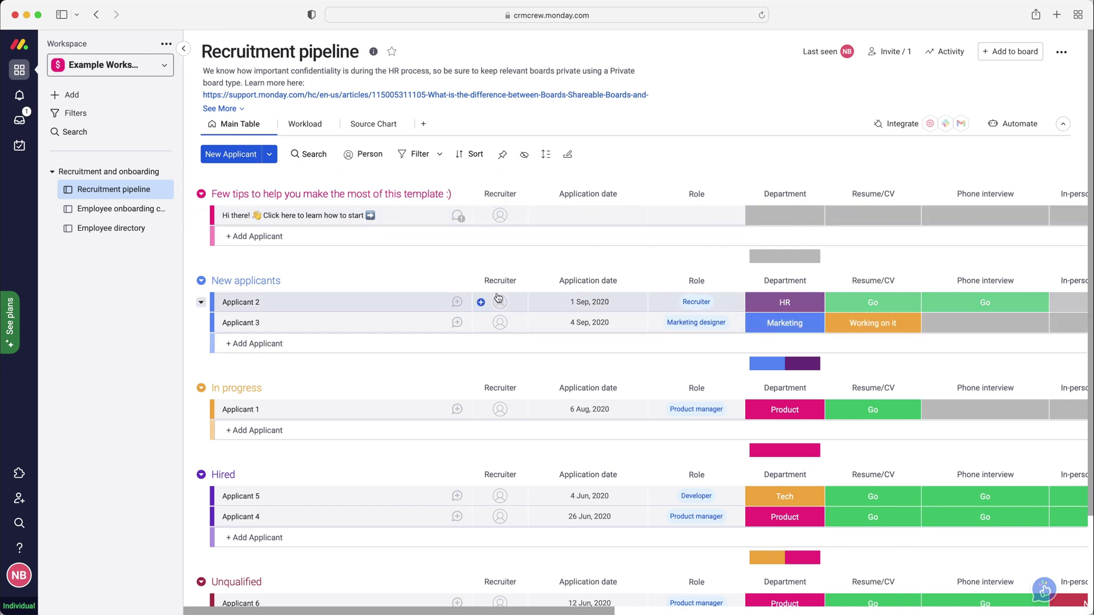
scroll(523, 613, "right", 1)
left_click_drag(523, 613, 615, 611)
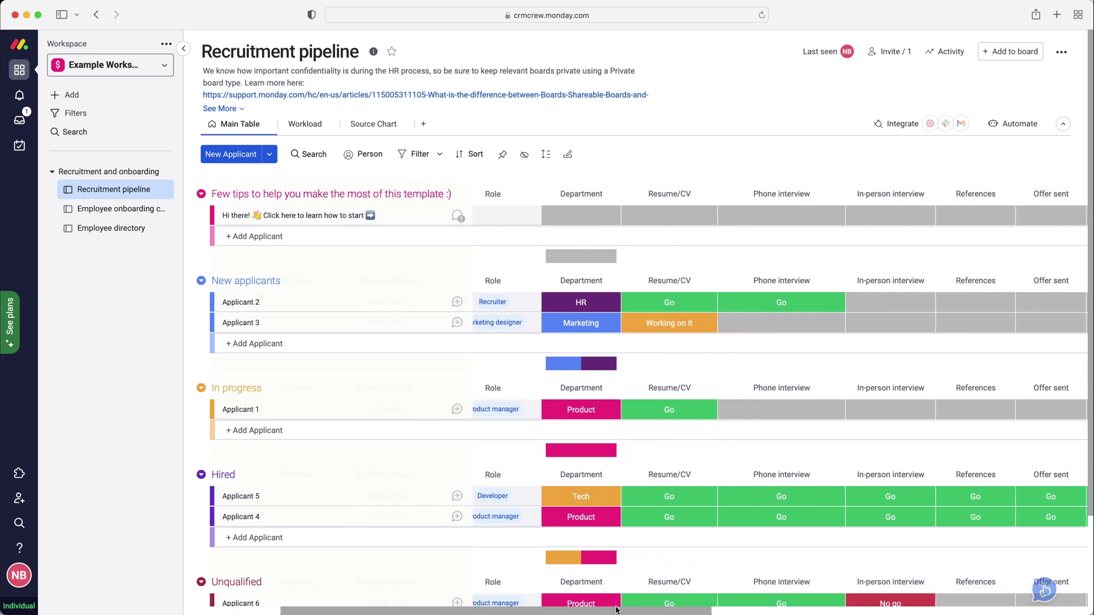
left_click(689, 303)
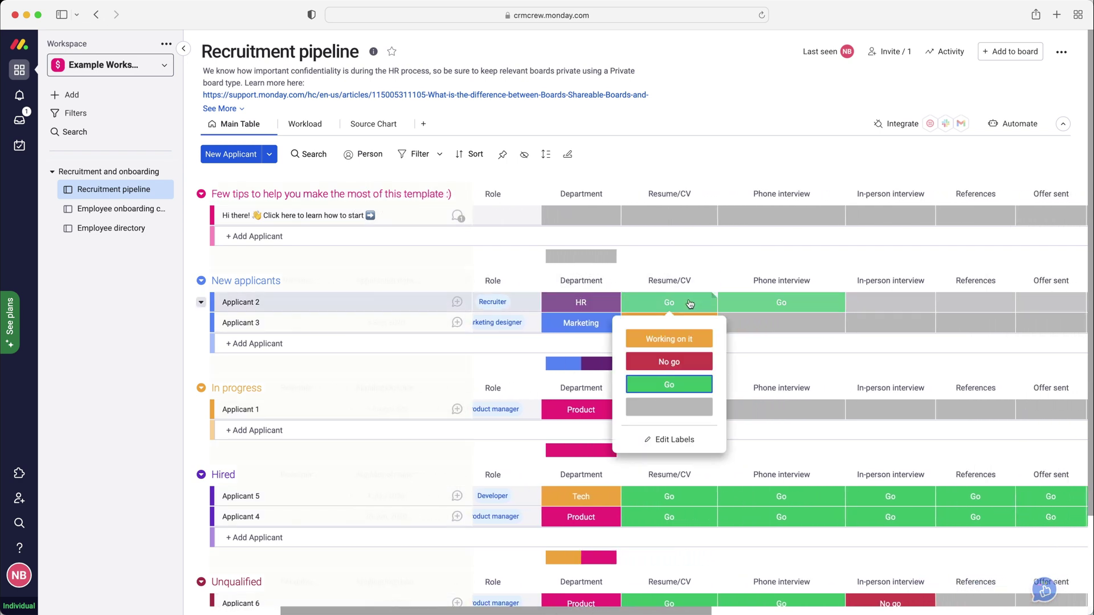
left_click(704, 251)
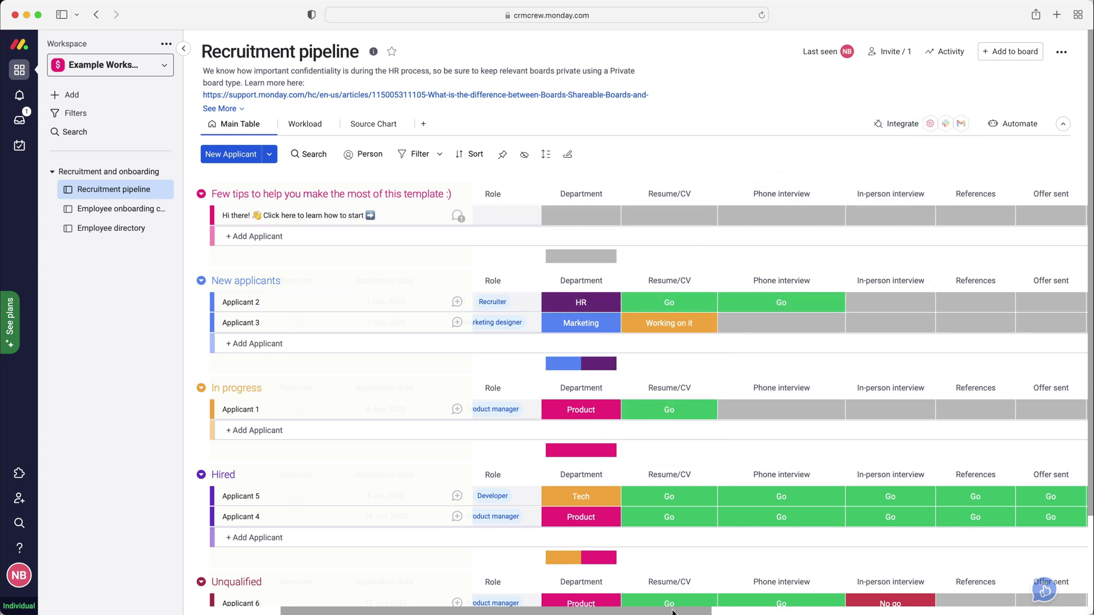
- Set the tips row's In-person interview status to Go, lifting its progress to 17%
left_click_drag(673, 610, 746, 610)
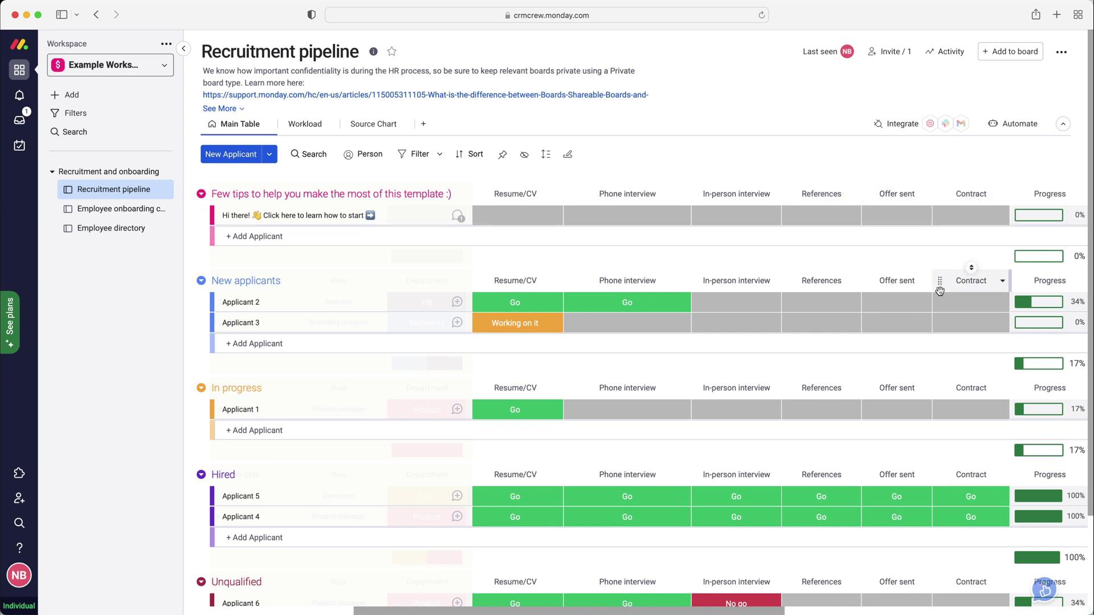
left_click_drag(704, 612, 805, 613)
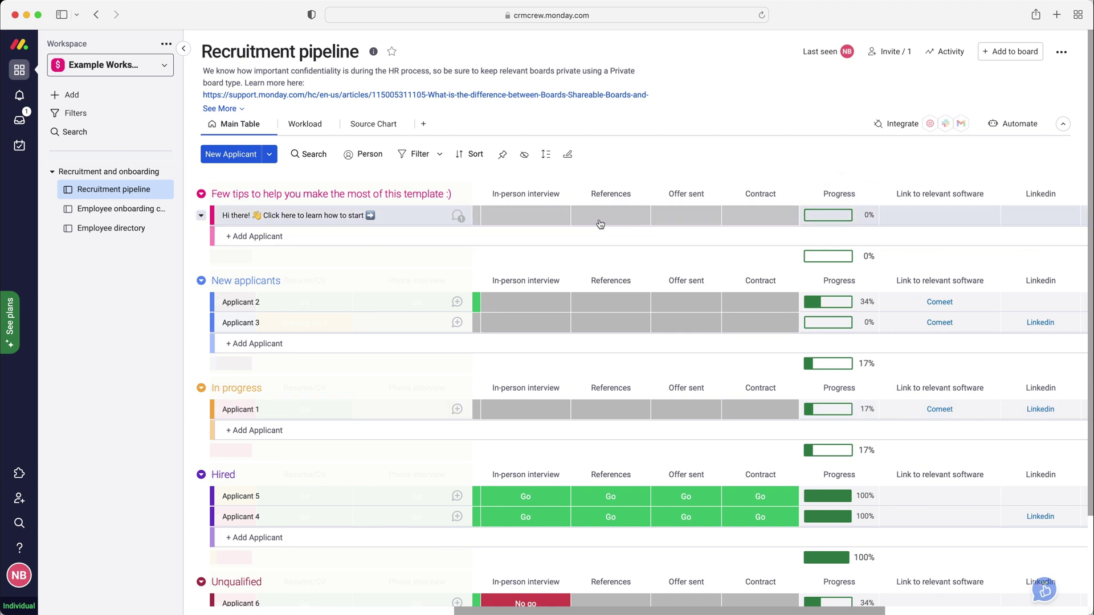
left_click(498, 221)
left_click(526, 275)
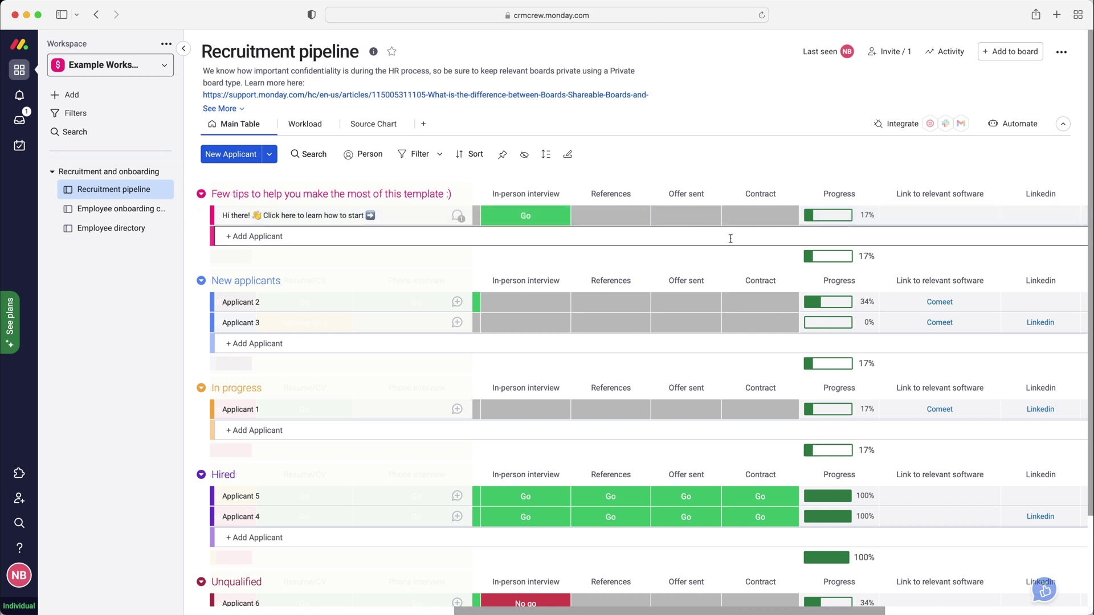
left_click_drag(654, 612, 900, 456)
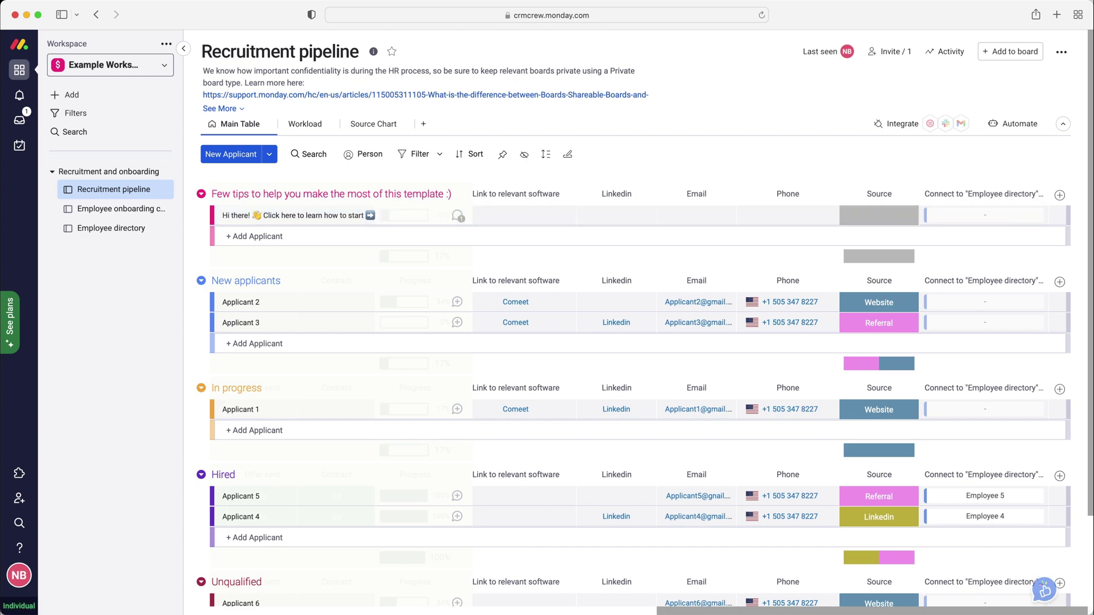
left_click_drag(701, 613, 228, 581)
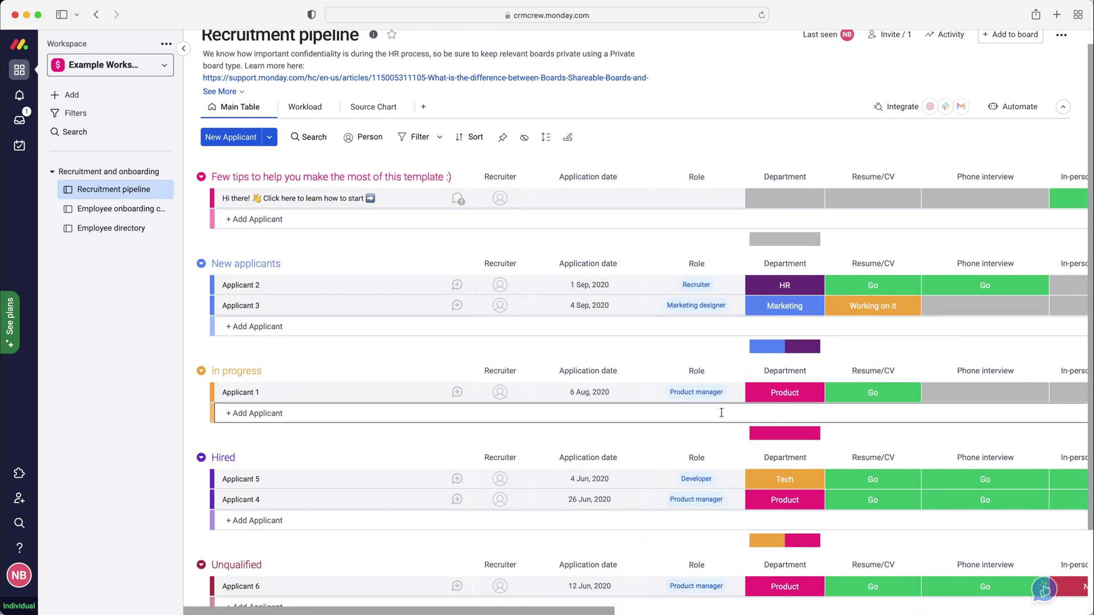
scroll(712, 422, "down", 2)
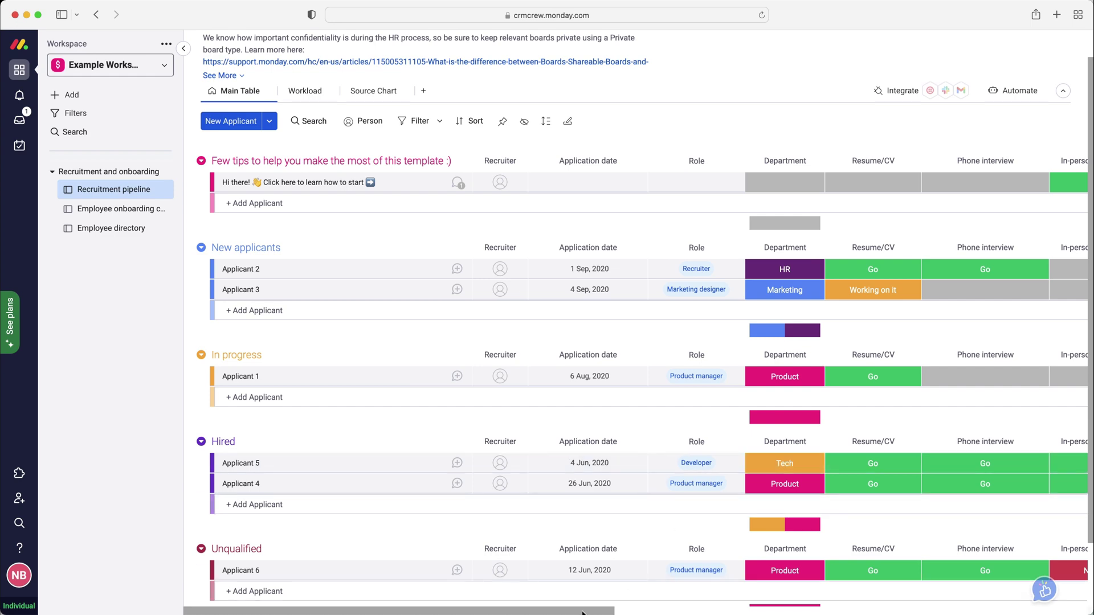
left_click_drag(586, 613, 1072, 590)
scroll(488, 450, "up", 1)
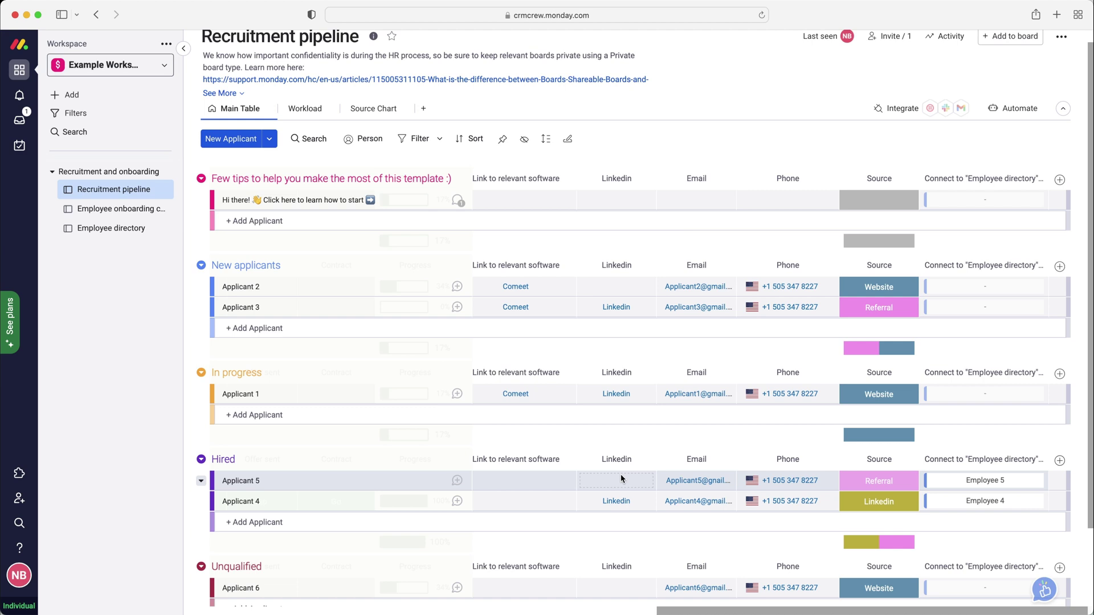
left_click_drag(681, 611, 641, 613)
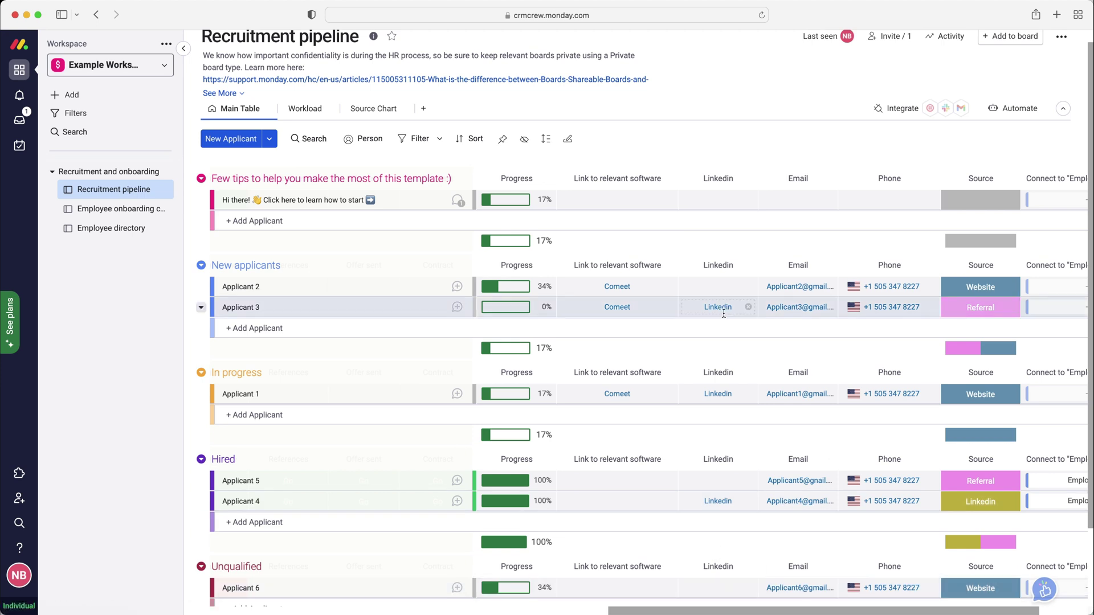
scroll(693, 544, "right", 4)
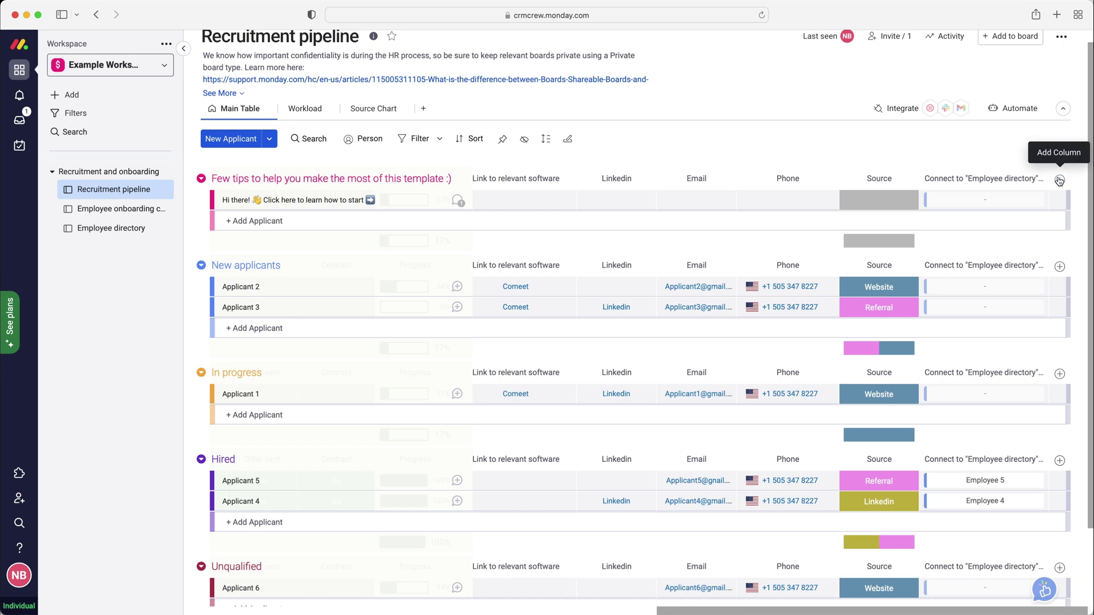
left_click(1059, 181)
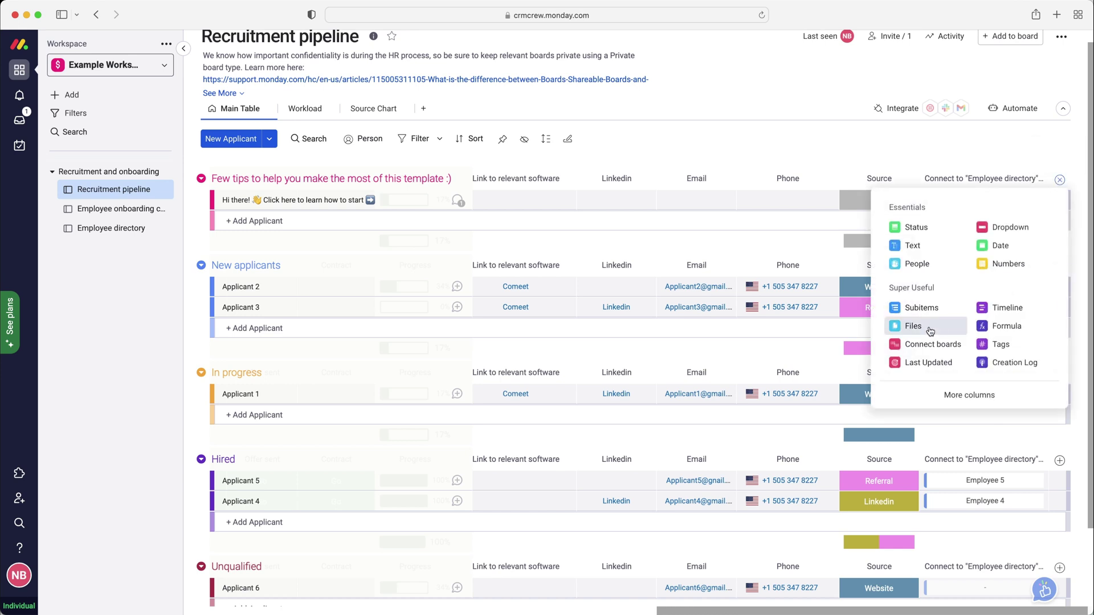
left_click(850, 157)
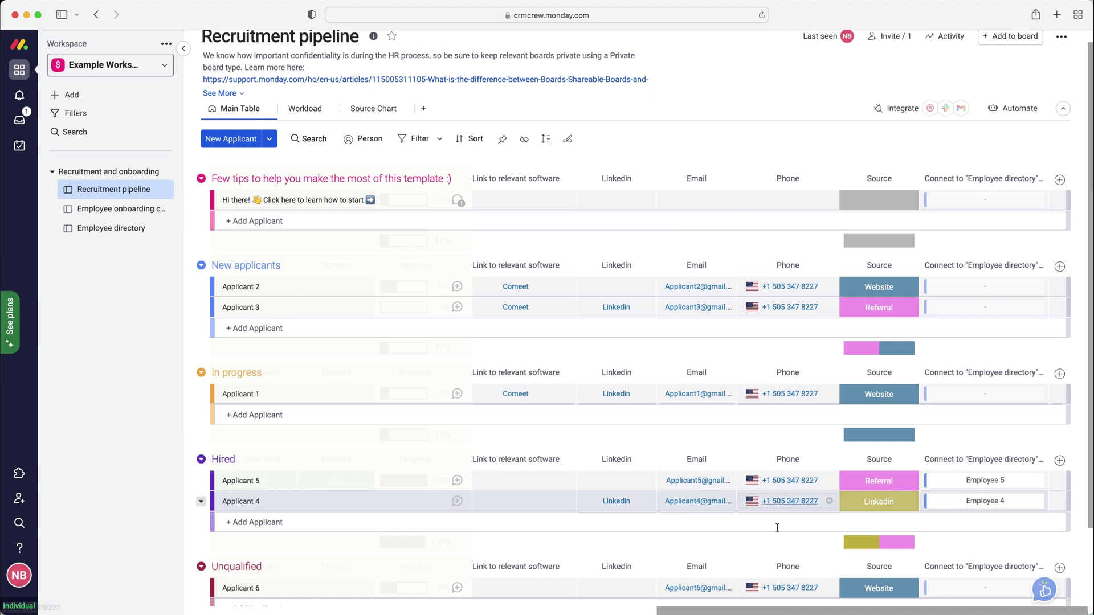
left_click_drag(721, 613, 256, 602)
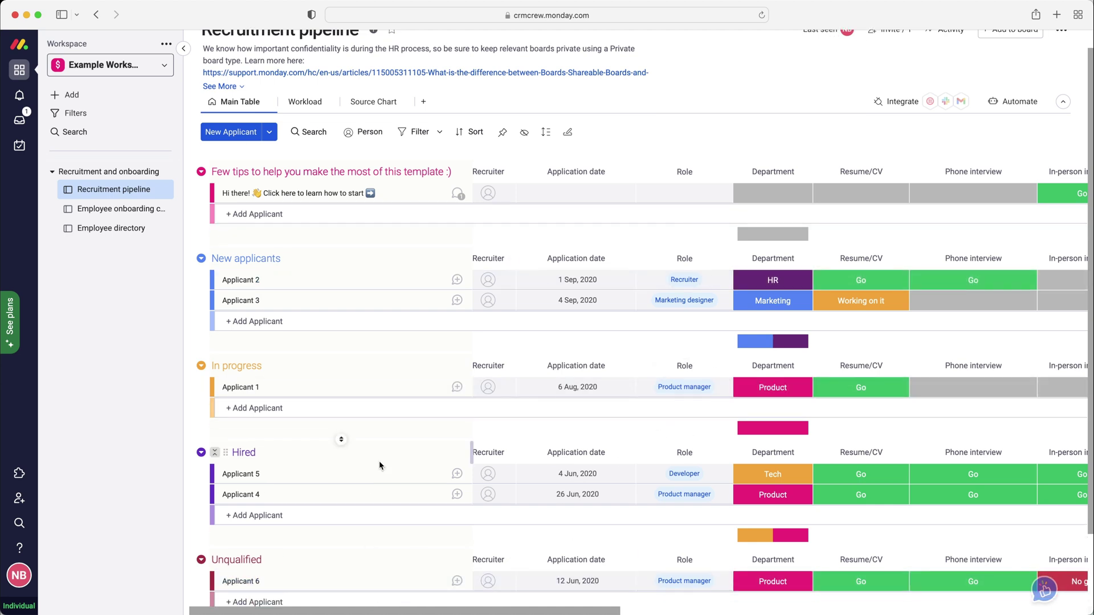
scroll(342, 439, "down", 1)
scroll(544, 308, "down", 1)
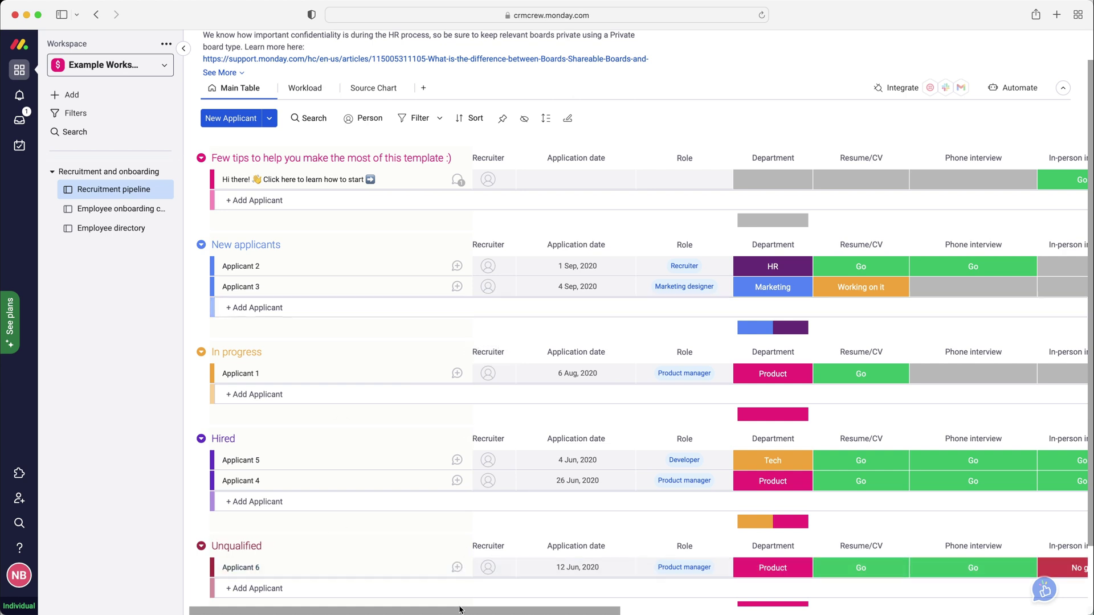
scroll(461, 609, "down", 3)
scroll(513, 610, "right", 5)
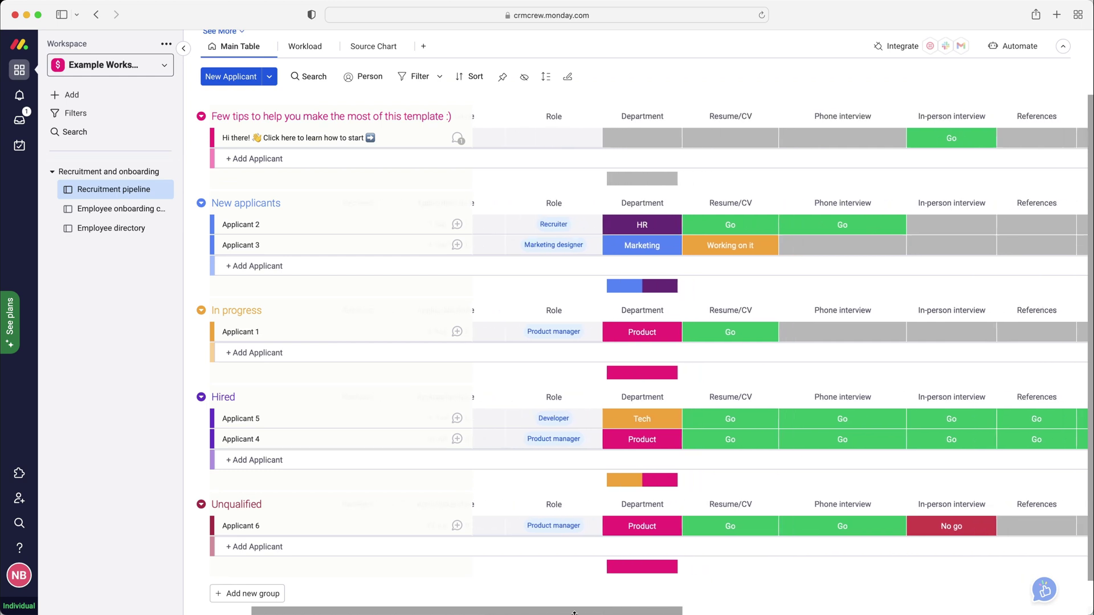
scroll(576, 612, "right", 2)
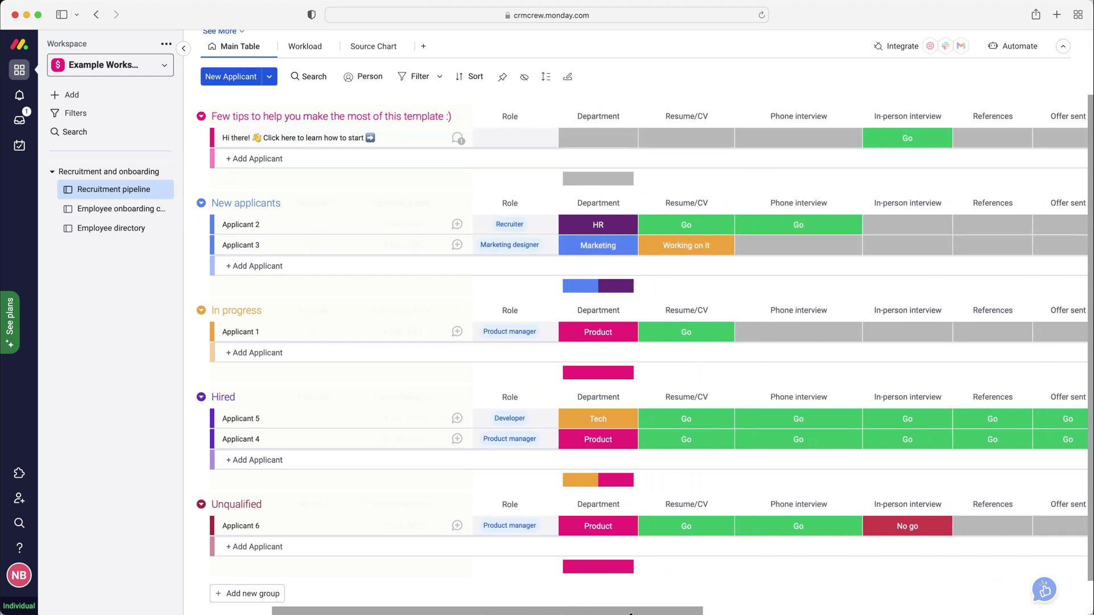
left_click_drag(631, 612, 701, 606)
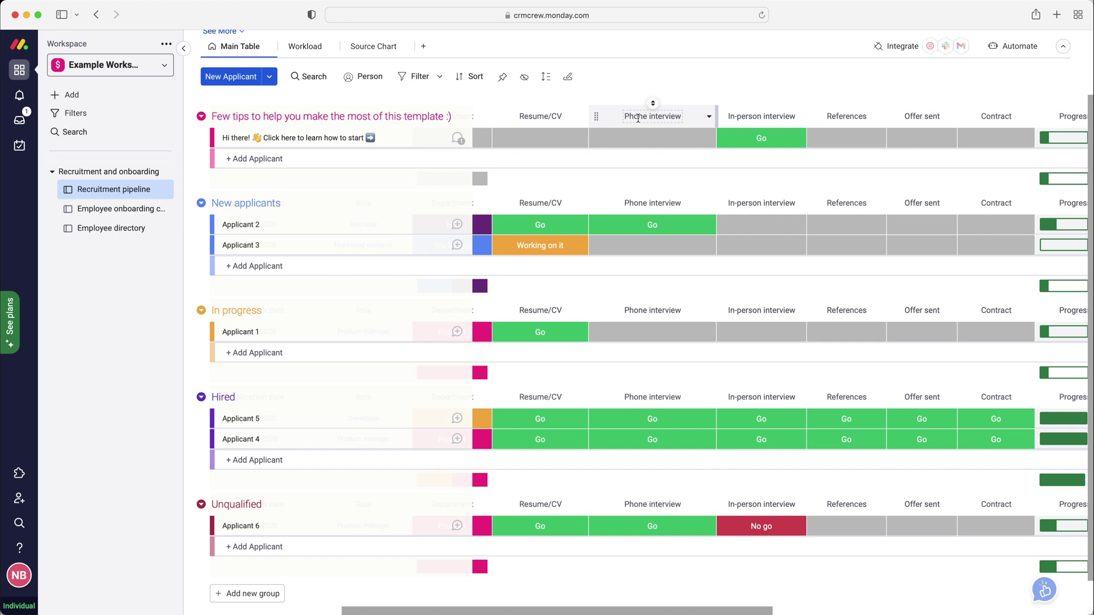
scroll(651, 205, "up", 2)
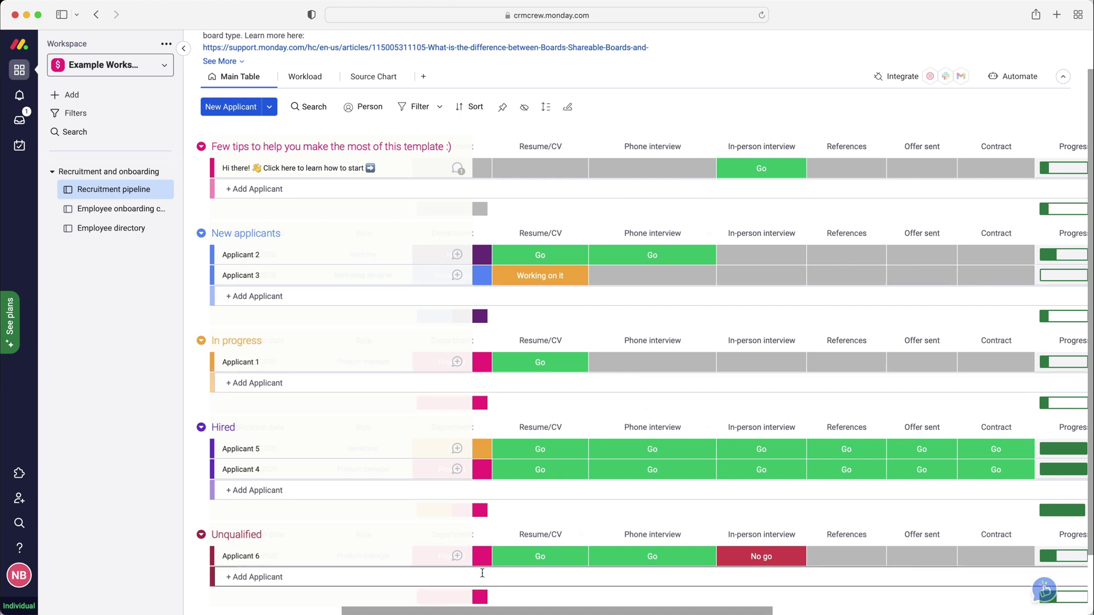
left_click_drag(474, 612, 734, 602)
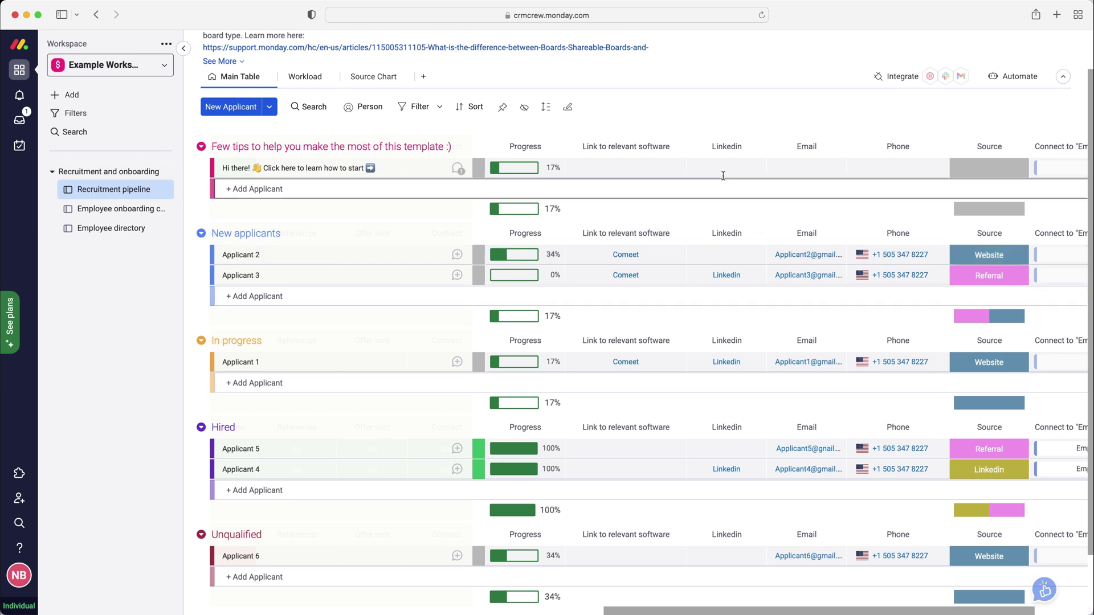
scroll(720, 232, "up", 2)
scroll(721, 232, "up", 1)
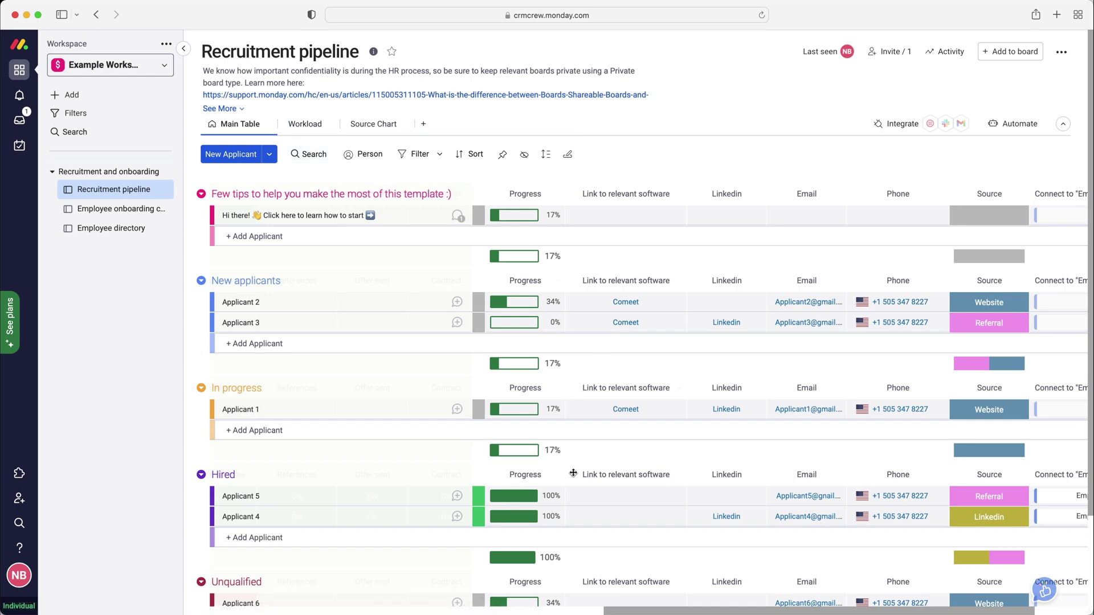
left_click_drag(654, 611, 233, 611)
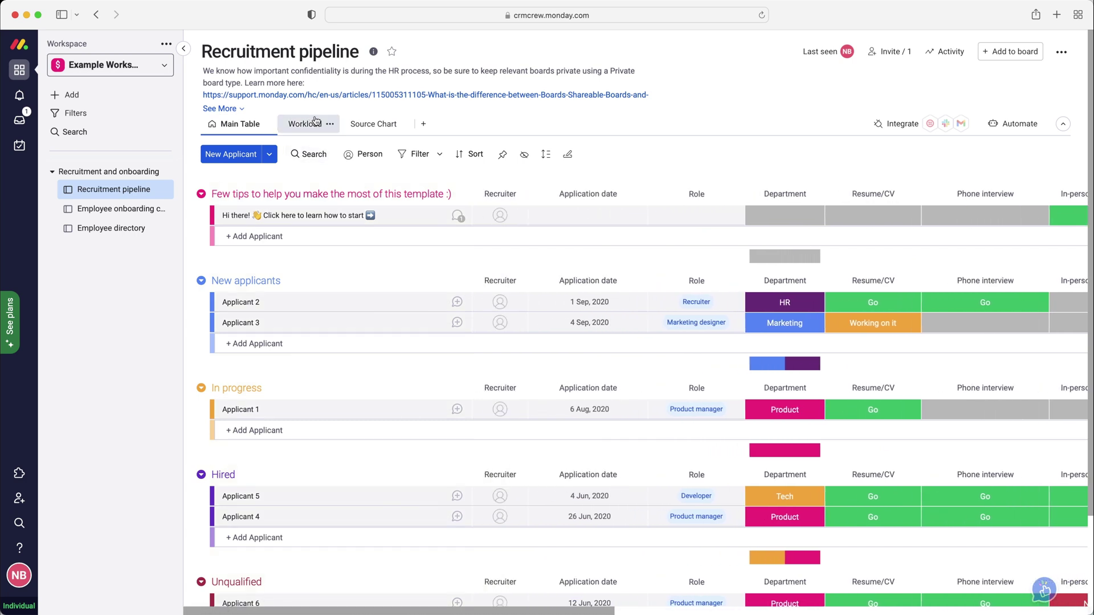
left_click(424, 124)
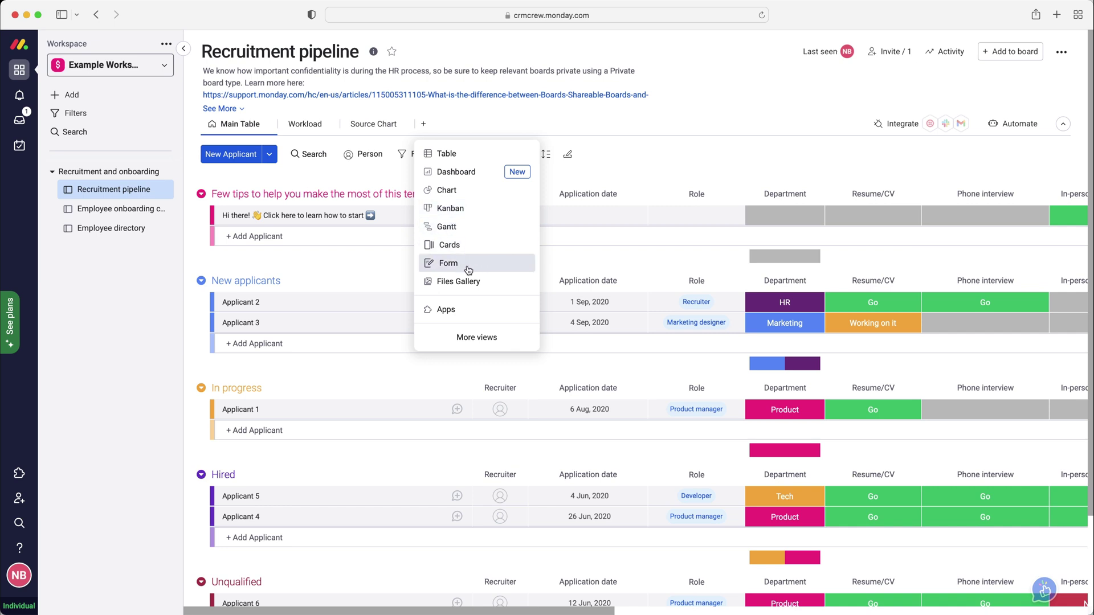
left_click(664, 159)
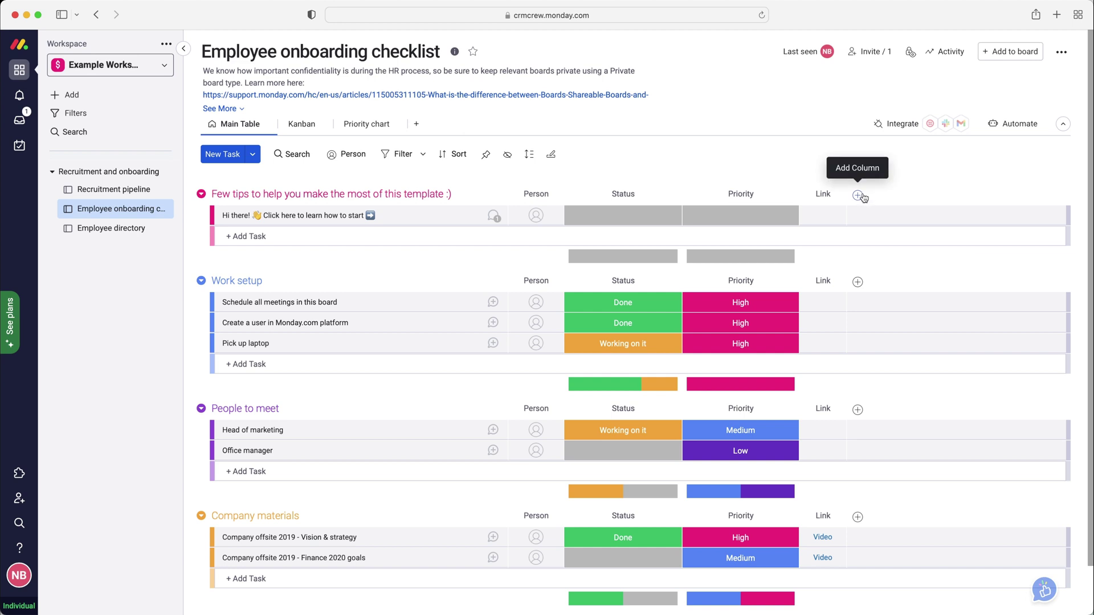
- Scroll through the checklist's Main Table to review Work setup, People to meet and Company materials tasks
scroll(399, 355, "down", 1)
scroll(401, 359, "down", 1)
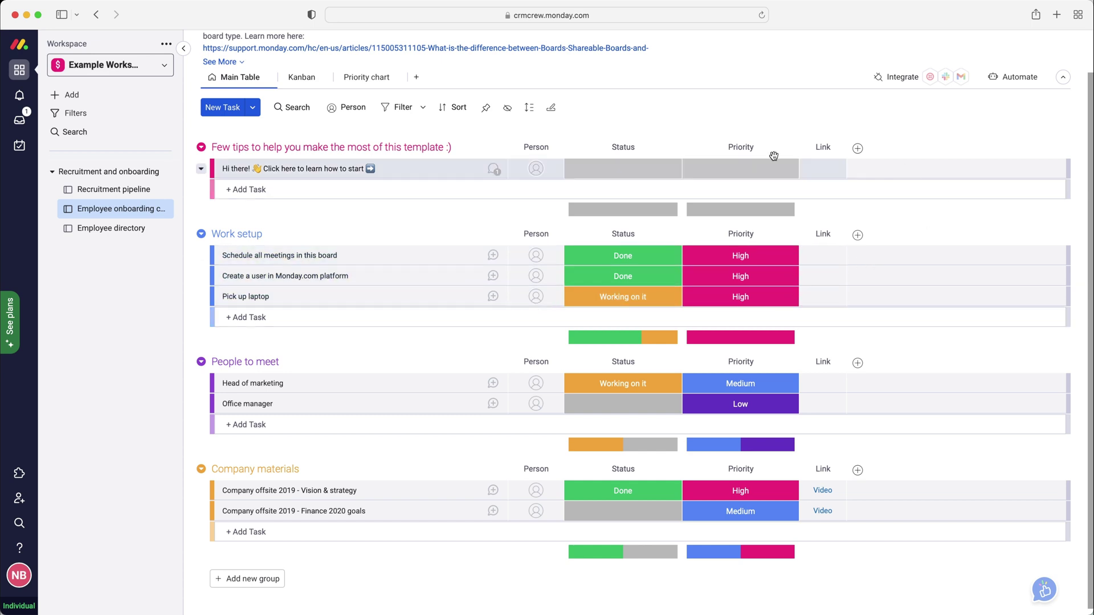
scroll(695, 317, "up", 2)
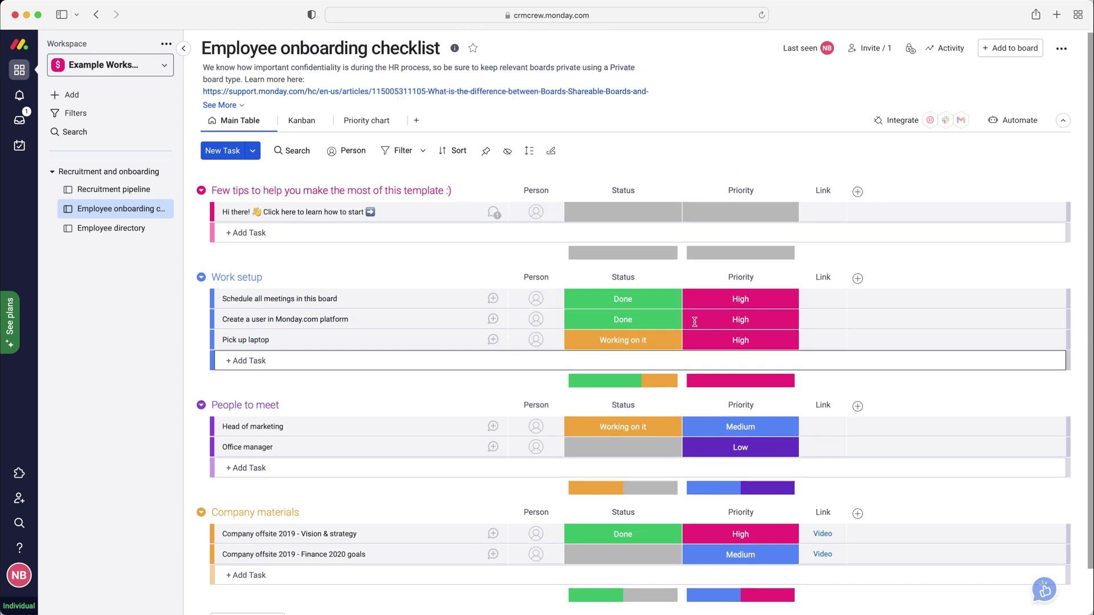
left_click(300, 121)
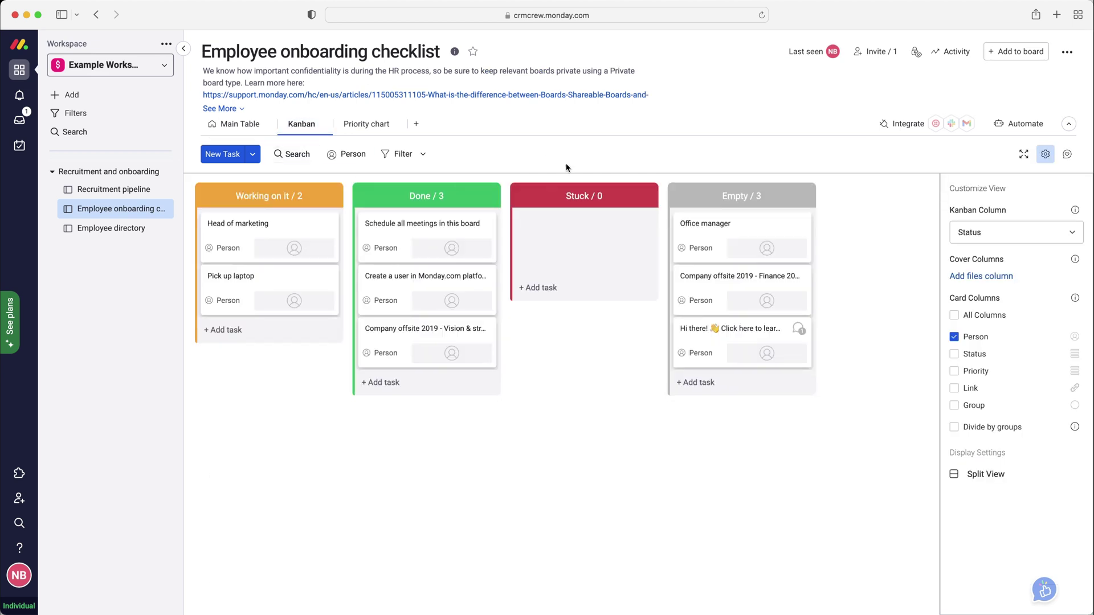
left_click(251, 125)
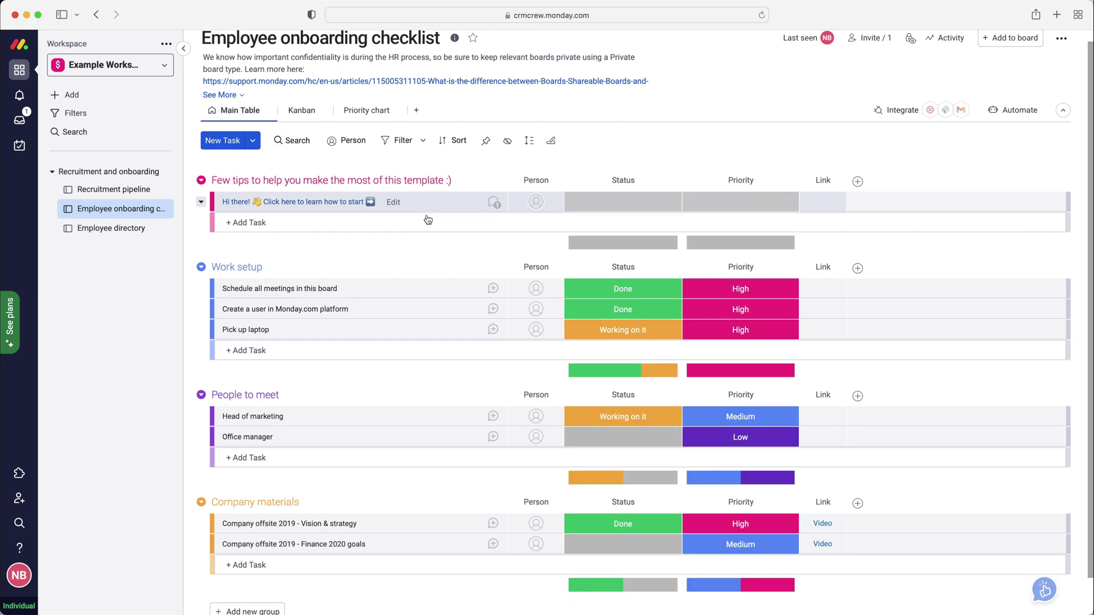
scroll(529, 262, "down", 2)
scroll(530, 269, "down", 1)
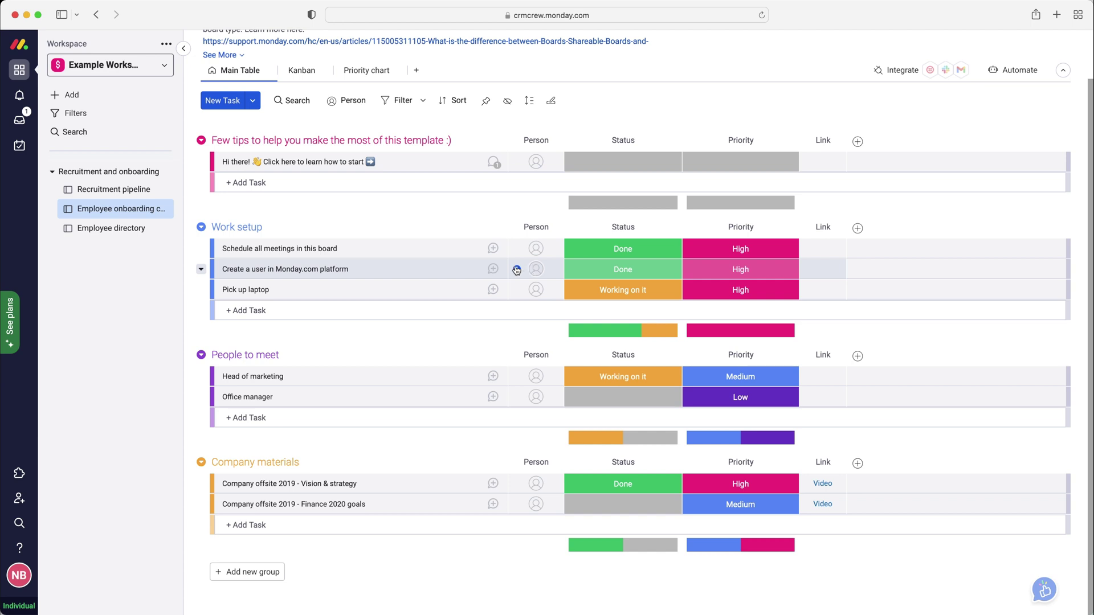
- Open Employee directory and scroll across to its End Date, Duration and Status columns
left_click(131, 230)
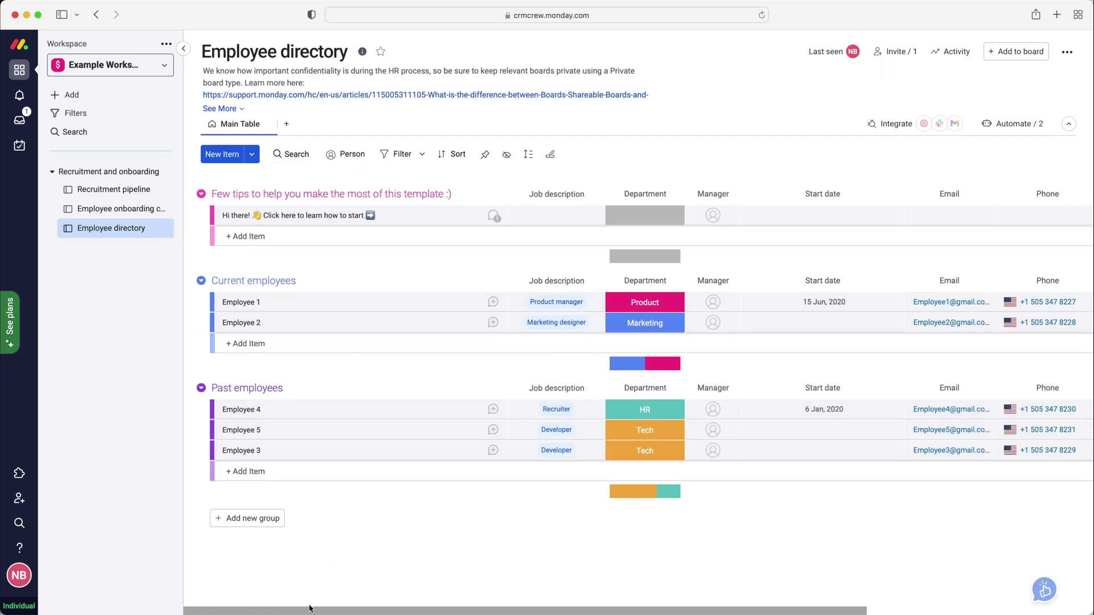
left_click_drag(312, 611, 564, 607)
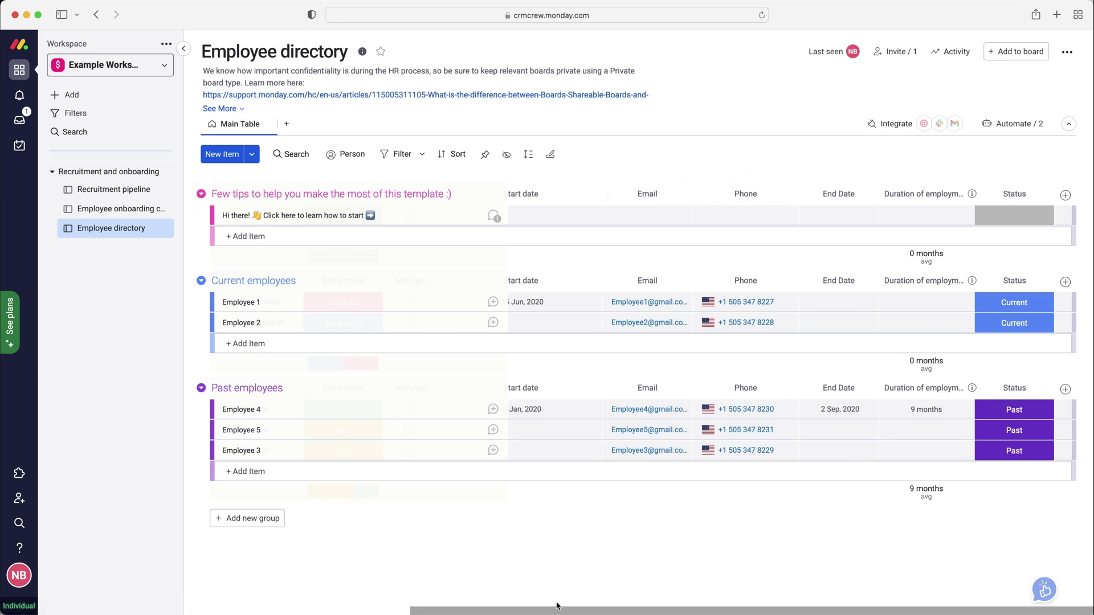
left_click_drag(558, 609, 311, 611)
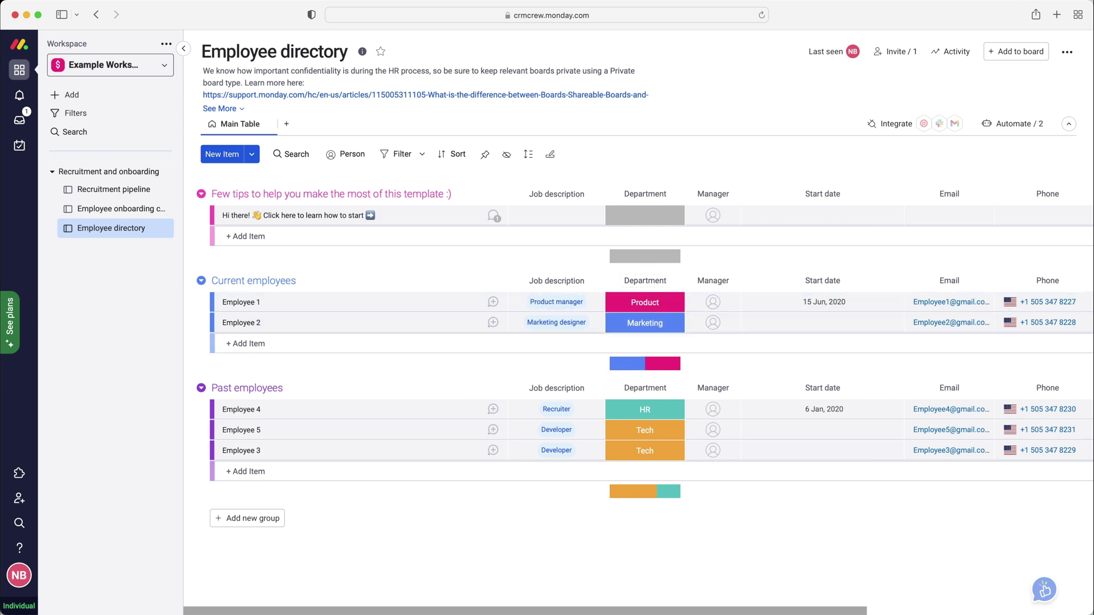
left_click_drag(609, 610, 855, 598)
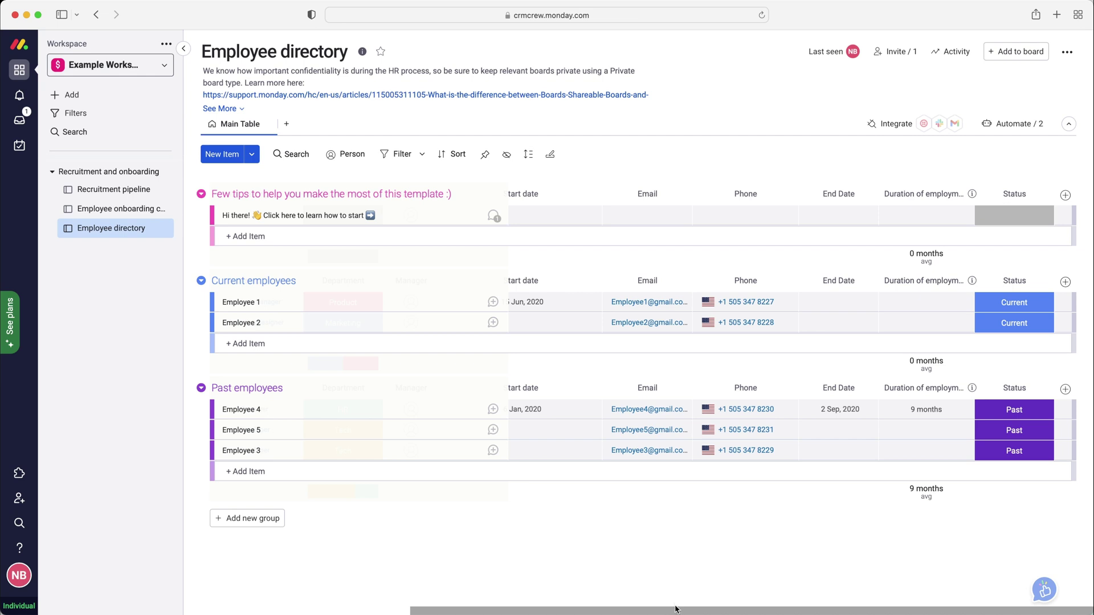
left_click_drag(678, 612, 411, 611)
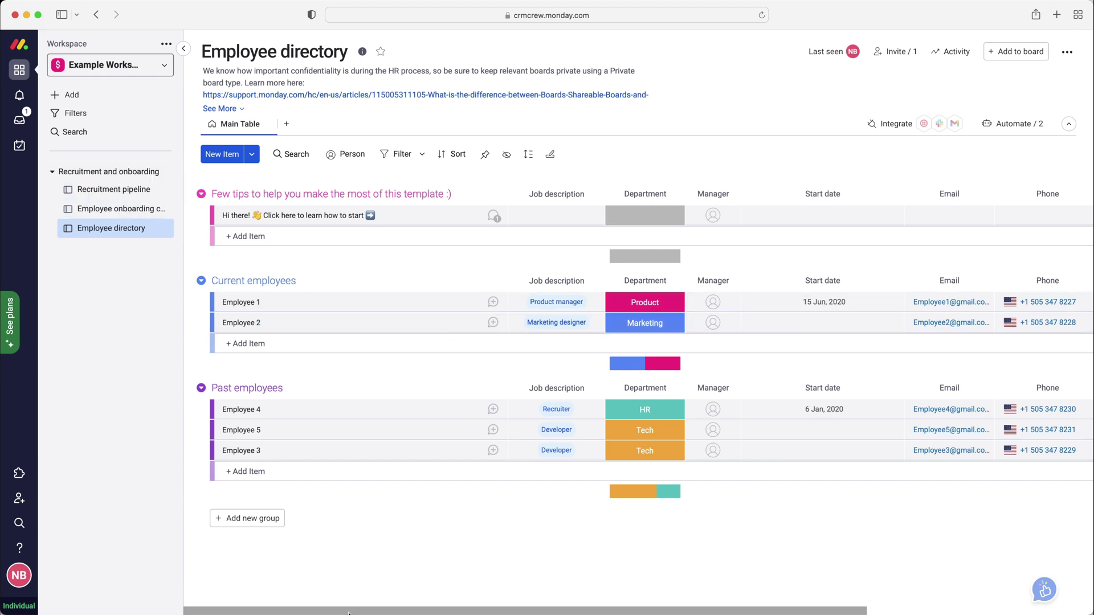
left_click_drag(351, 611, 254, 581)
- Switch to the Employee onboarding checklist, then back to the Recruitment pipeline board's applicant groups
left_click(120, 209)
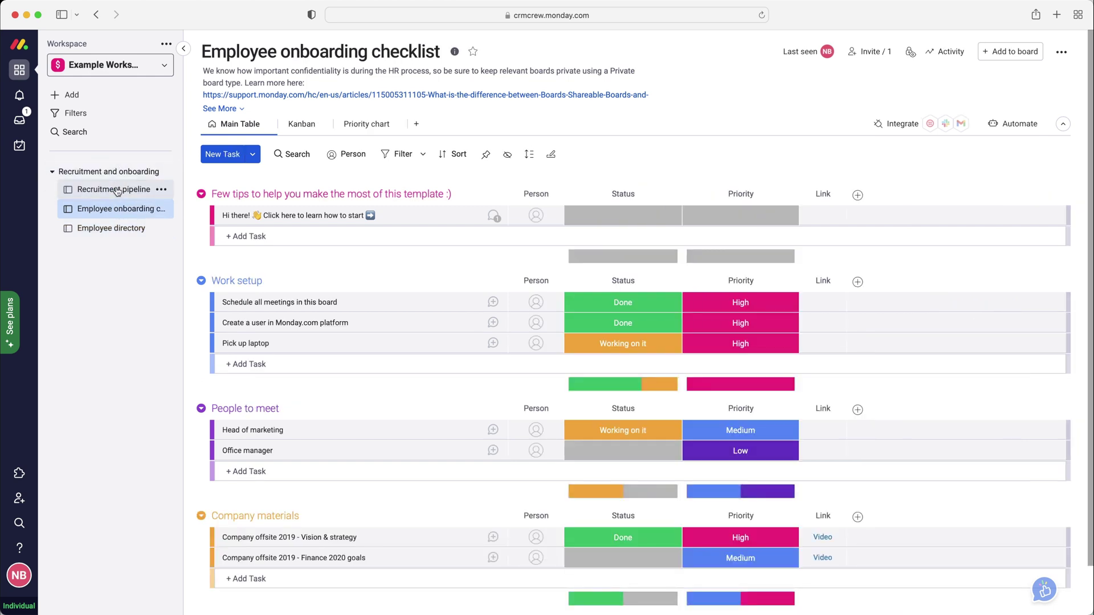
left_click(117, 190)
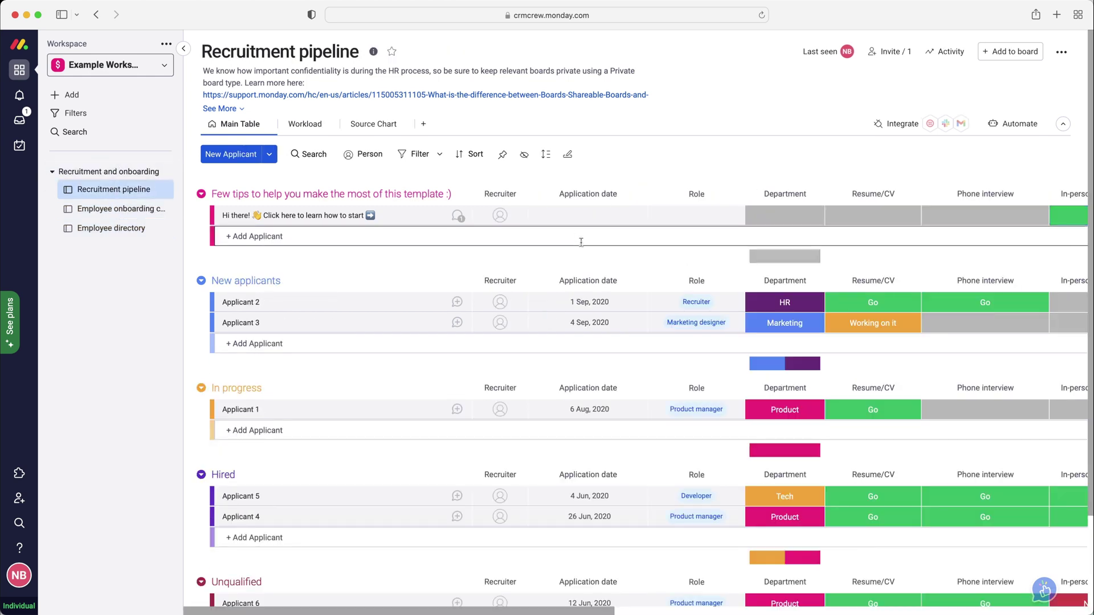
mouse_move(431, 611)
left_mouse_down()
mouse_move(926, 598)
mouse_move(430, 609)
left_mouse_up()
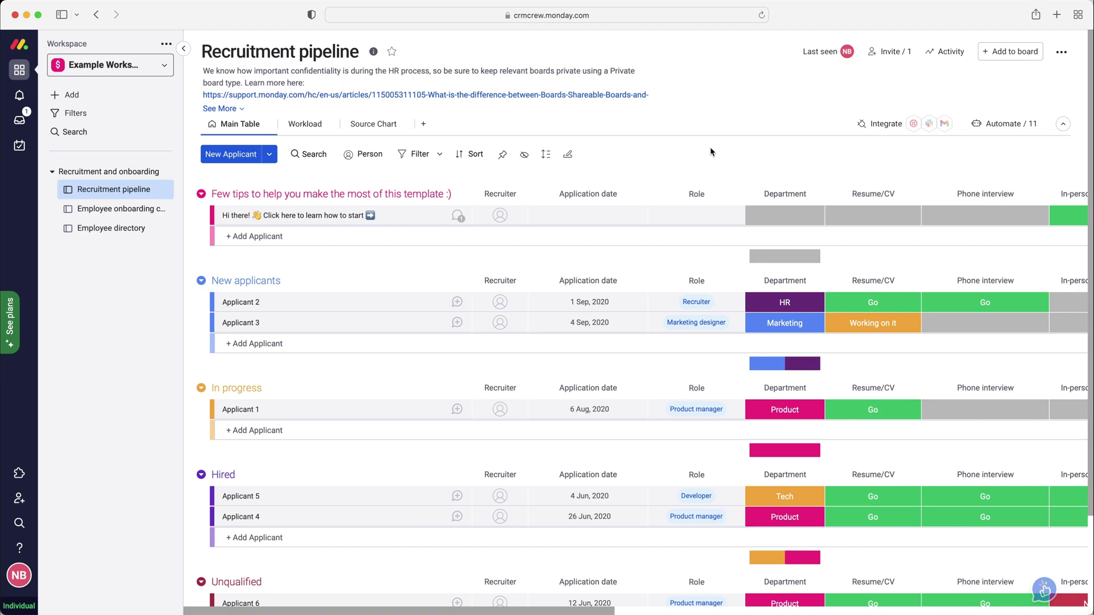